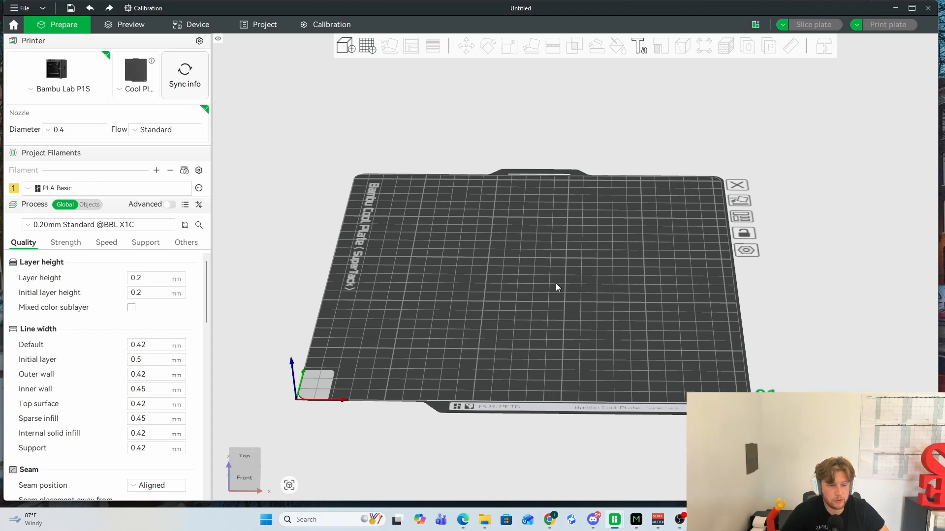
- Add the 3DBenchy primitive to the plate and shift it slightly toward the plate's front
{"action": "right_click", "coordinate": [519, 288]}
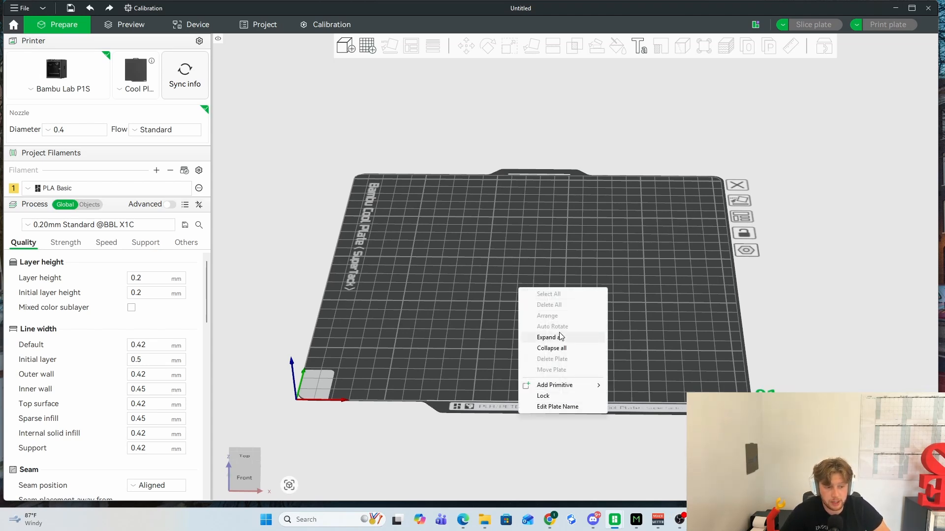
{"action": "mouse_move", "coordinate": [559, 386]}
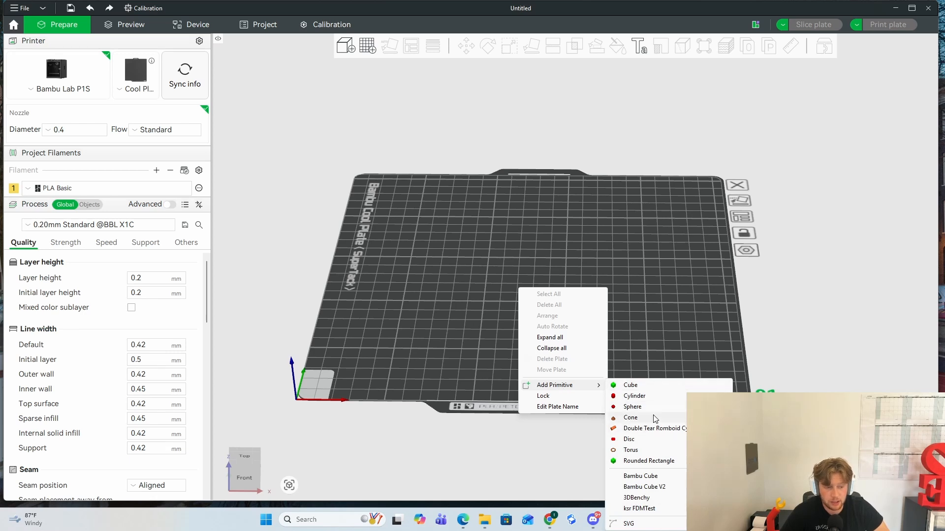
{"action": "left_click", "coordinate": [643, 499]}
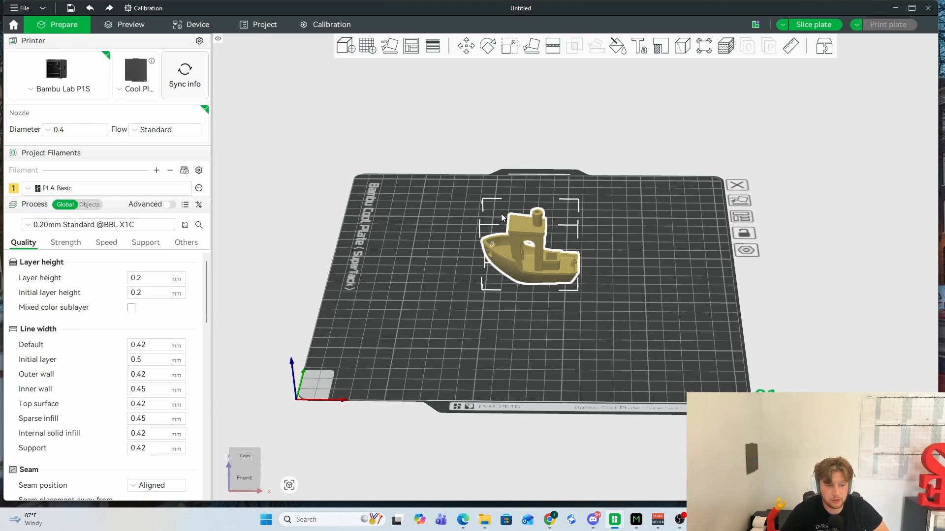
{"action": "left_click_drag", "start_coordinate": [535, 264], "coordinate": [509, 281]}
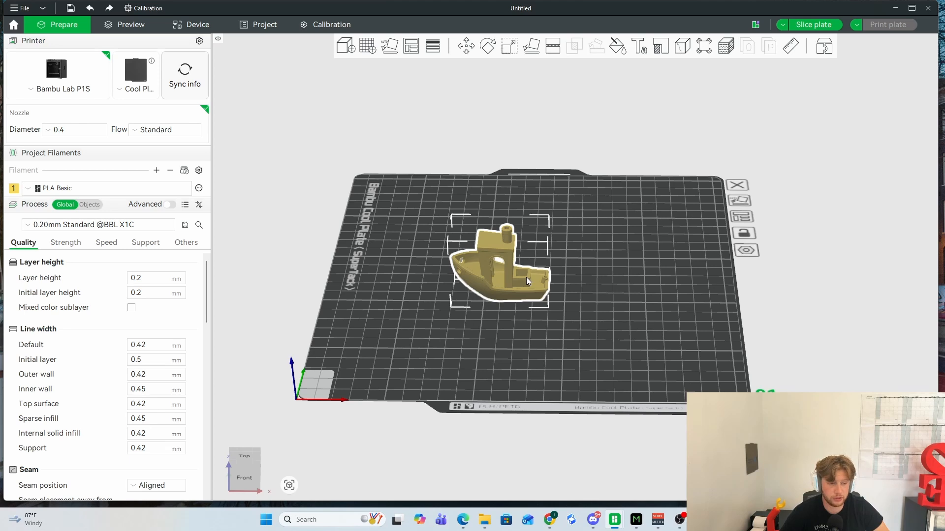
- Duplicate the Benchy and place the copy off the plate, beyond its positive X side
{"action": "key", "text": "ctrl+v"}
{"action": "left_click_drag", "start_coordinate": [527, 276], "coordinate": [832, 262]}
{"action": "left_click_drag", "start_coordinate": [583, 289], "coordinate": [613, 265]}
{"action": "scroll", "coordinate": [556, 288], "scroll_direction": "down", "scroll_amount": 2}
{"action": "left_click", "coordinate": [554, 273]}
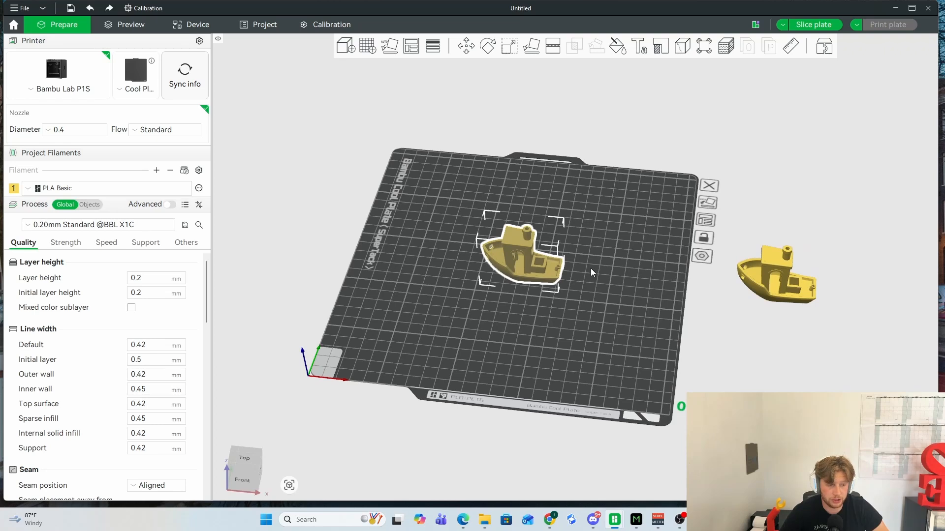
- Move the copied Benchy along X back onto the plate, to about X 194 mm
{"action": "left_click", "coordinate": [775, 281]}
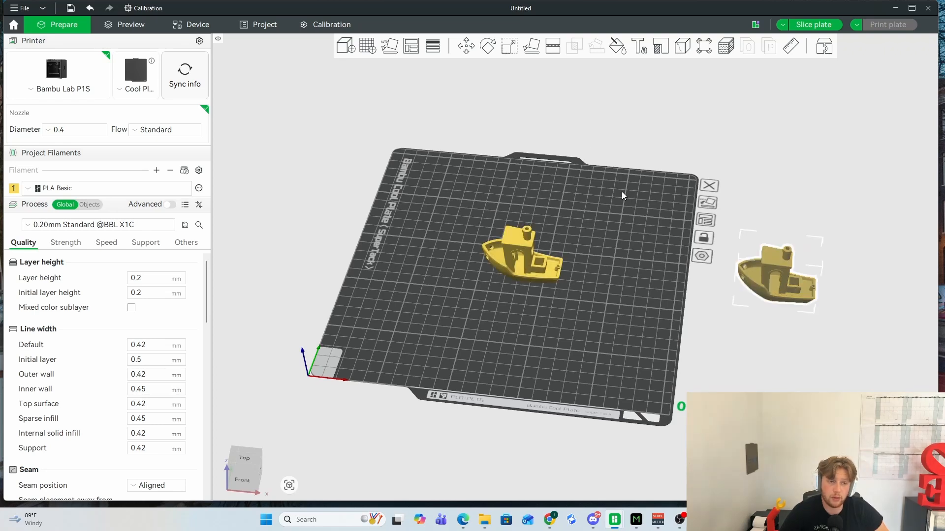
{"action": "left_click", "coordinate": [466, 49]}
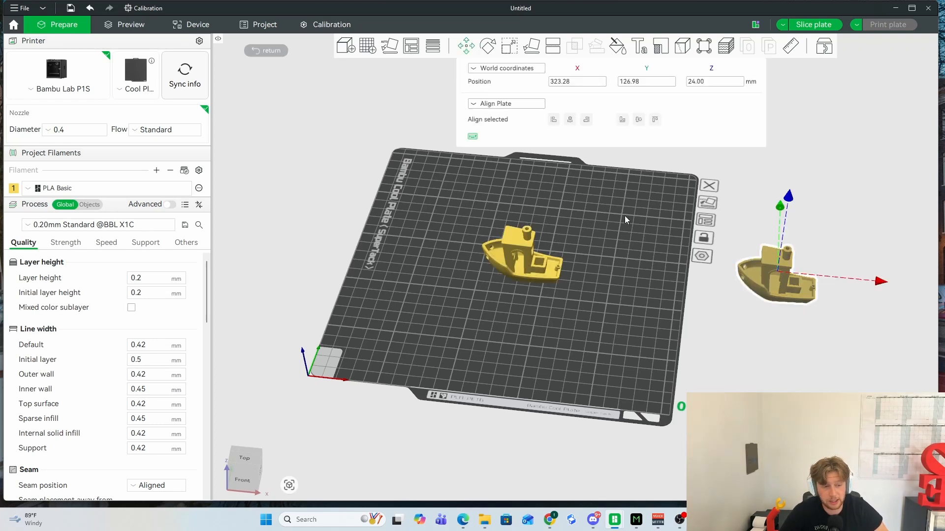
{"action": "left_click_drag", "start_coordinate": [881, 283], "coordinate": [705, 265]}
{"action": "left_click_drag", "start_coordinate": [642, 228], "coordinate": [642, 253]}
{"action": "scroll", "coordinate": [635, 257], "scroll_direction": "up", "scroll_amount": 3}
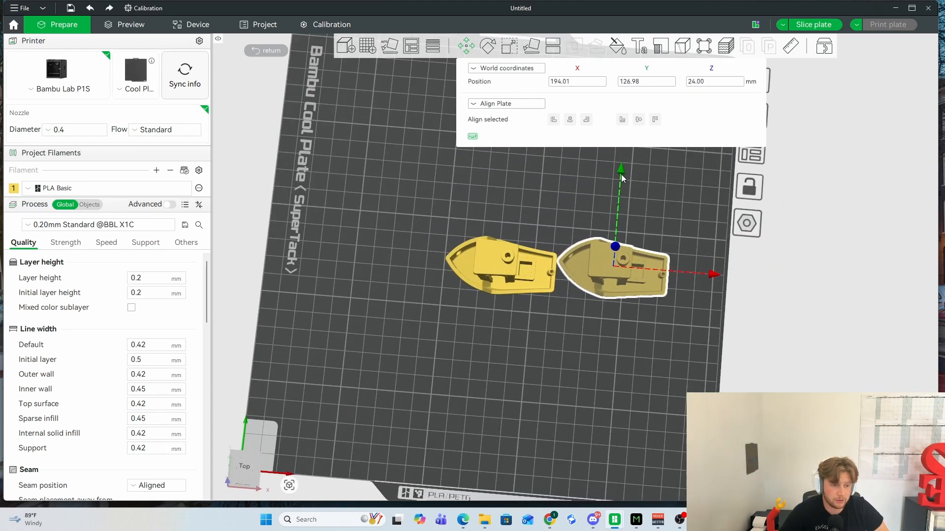
- Reposition the copied Benchy along X and Y to about X 181, Y 143 mm, and deselect it
{"action": "left_click_drag", "start_coordinate": [621, 174], "coordinate": [622, 185]}
{"action": "left_click_drag", "start_coordinate": [710, 285], "coordinate": [597, 268]}
{"action": "left_click_drag", "start_coordinate": [510, 179], "coordinate": [510, 169]}
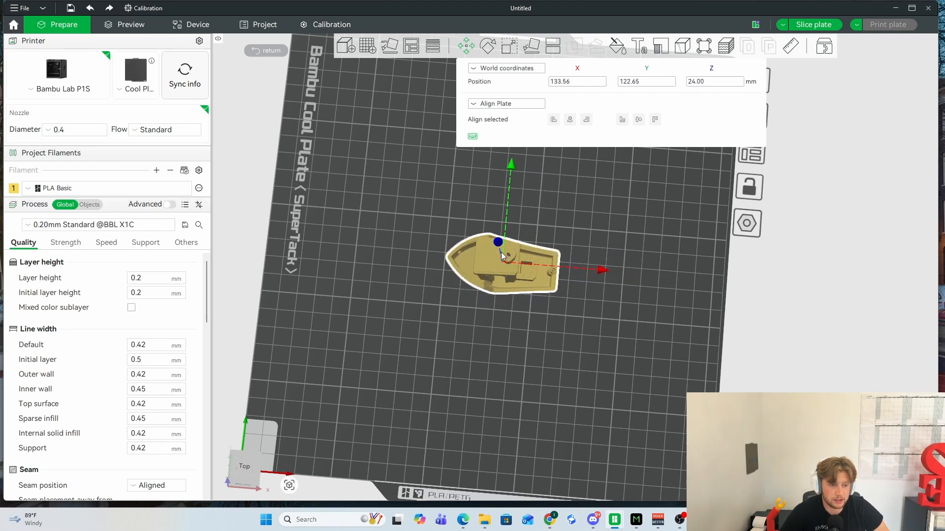
{"action": "left_click_drag", "start_coordinate": [501, 252], "coordinate": [601, 228]}
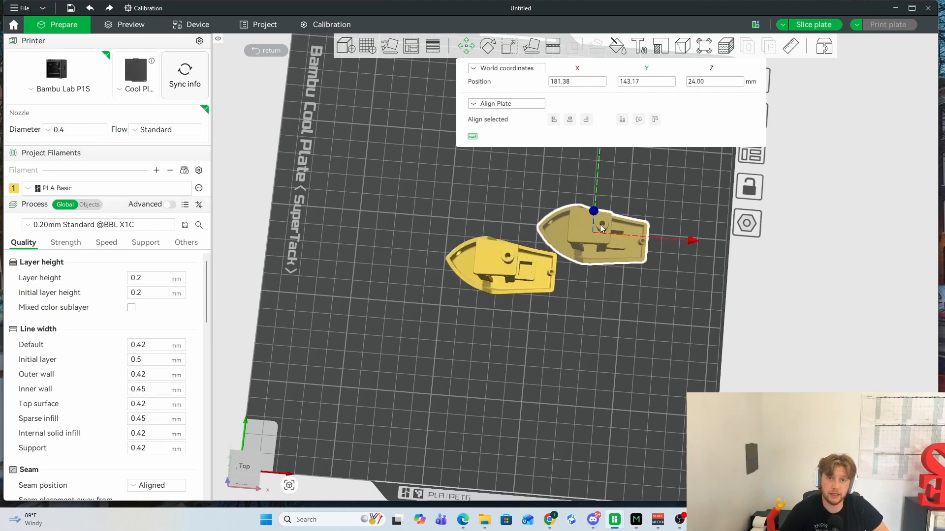
{"action": "left_click", "coordinate": [690, 261]}
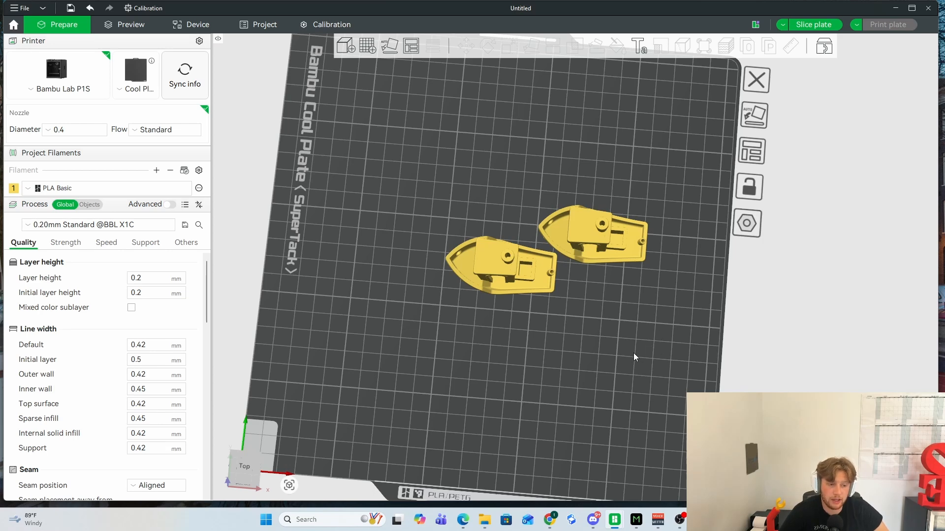
- Raise the original Benchy straight up along Z with the Move tool and undo the move
{"action": "left_click_drag", "start_coordinate": [632, 345], "coordinate": [490, 262]}
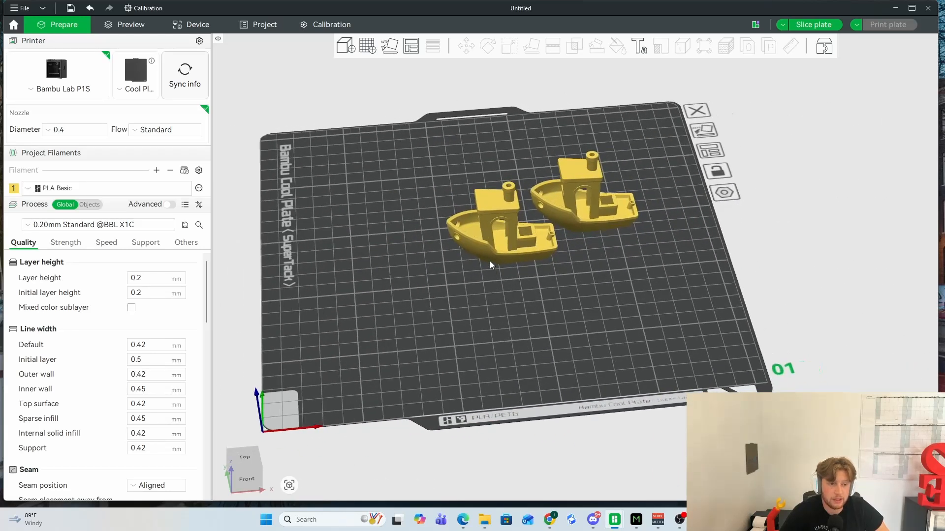
{"action": "left_click", "coordinate": [504, 231]}
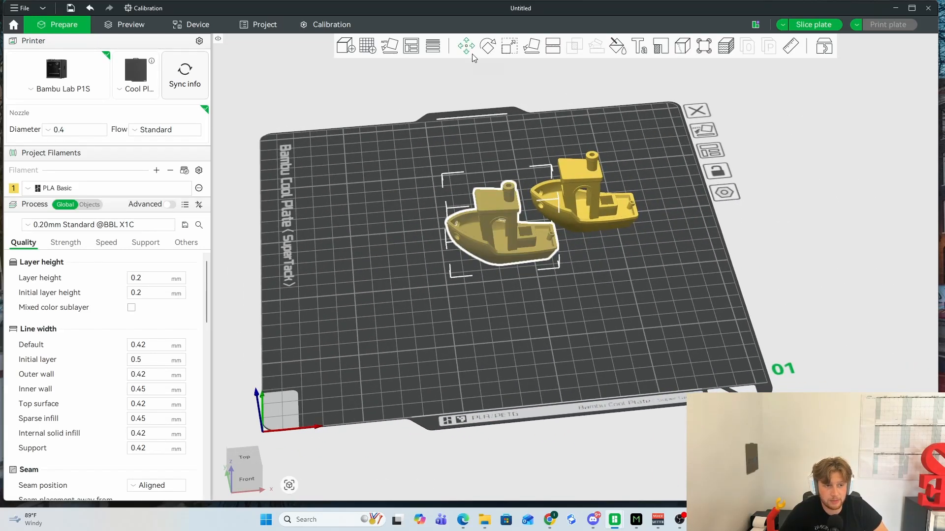
{"action": "left_click", "coordinate": [467, 49]}
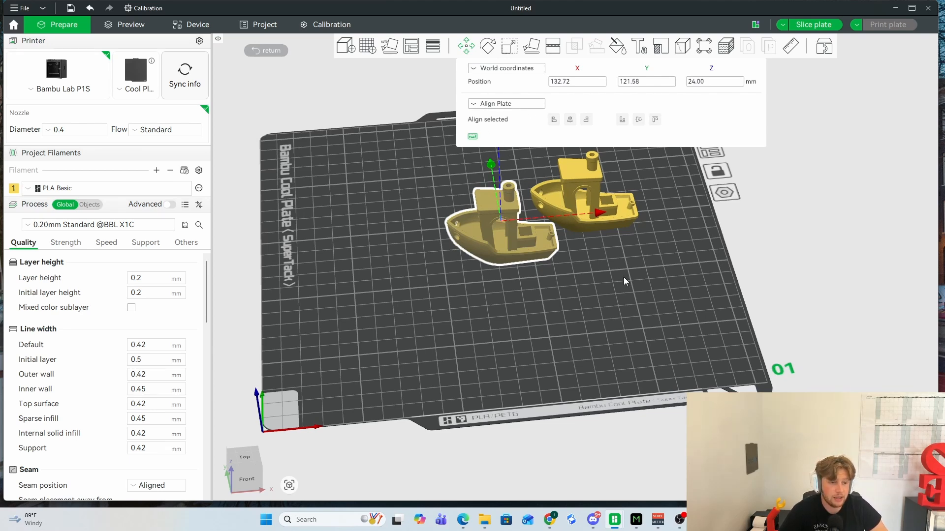
{"action": "right_click_drag", "start_coordinate": [643, 261], "coordinate": [613, 377]}
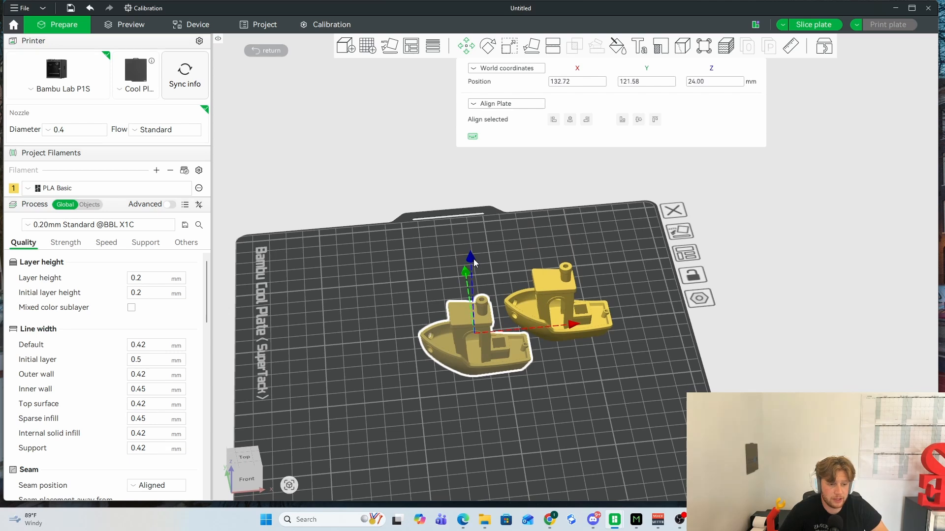
{"action": "left_click_drag", "start_coordinate": [473, 259], "coordinate": [467, 162]}
{"action": "key", "text": "ctrl+z"}
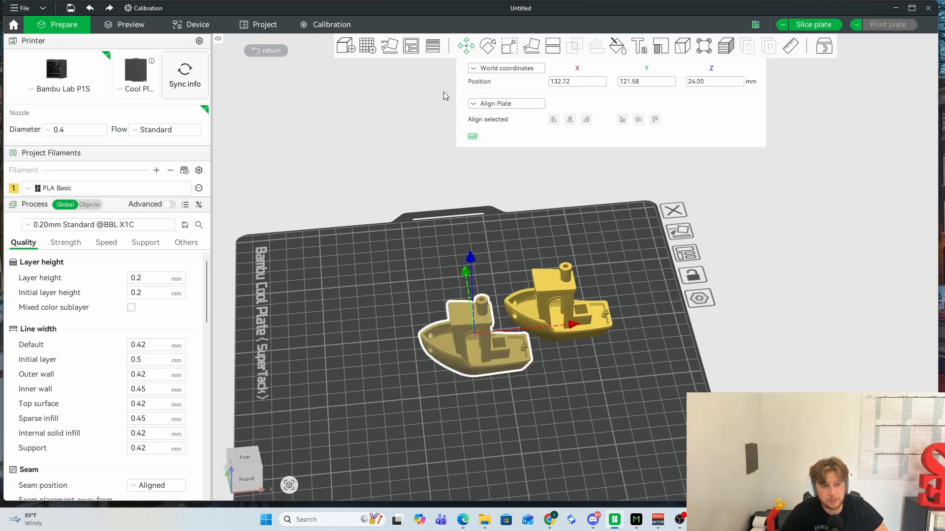
- Delete the copied Benchy from the plate
{"action": "left_click_drag", "start_coordinate": [584, 405], "coordinate": [574, 393]}
{"action": "right_click_drag", "start_coordinate": [573, 393], "coordinate": [607, 375]}
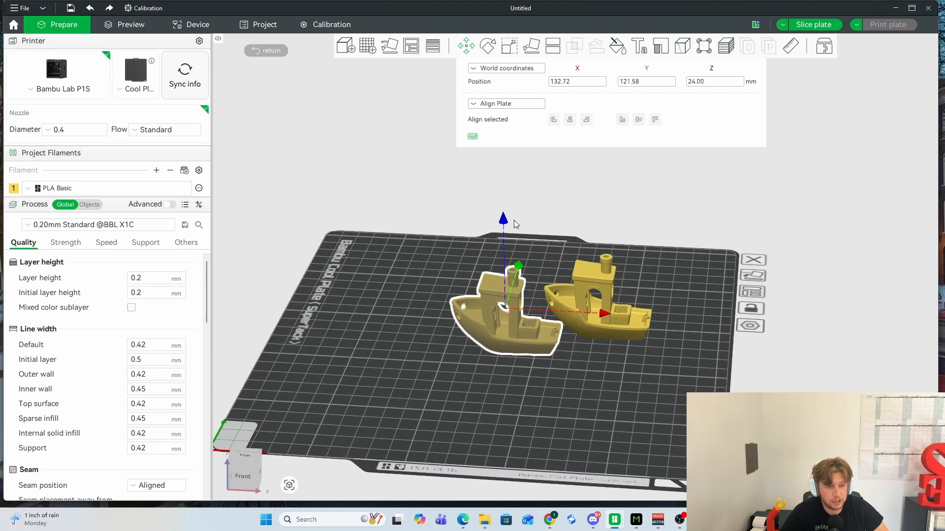
{"action": "left_click", "coordinate": [608, 305]}
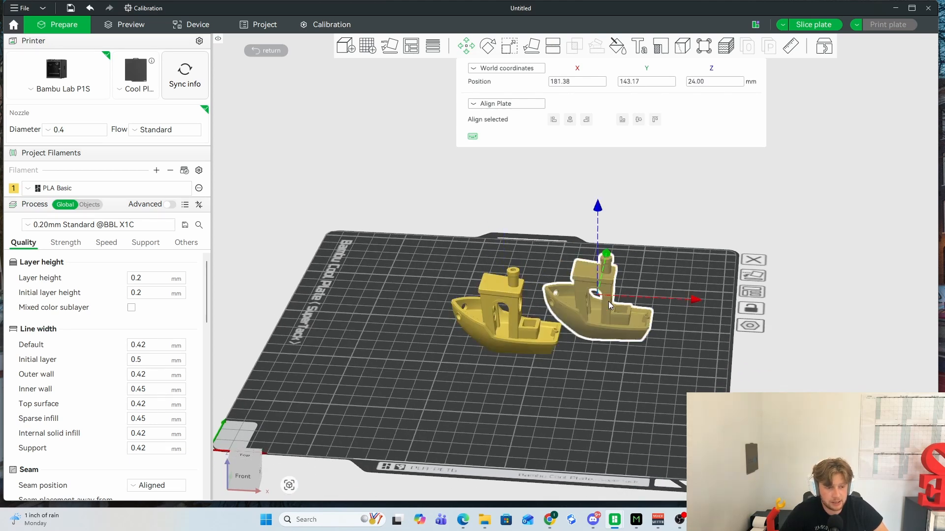
{"action": "key", "text": "Delete"}
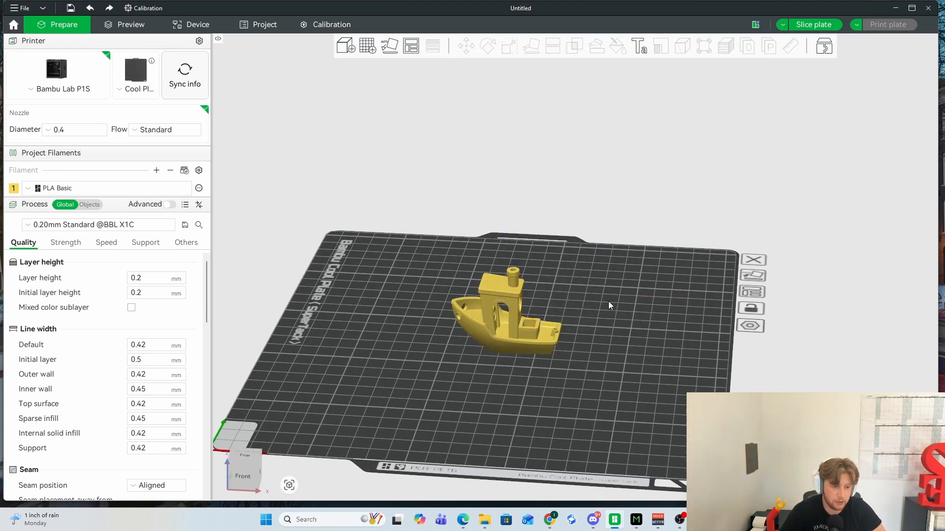
- Lower the remaining Benchy along Z into the plate, to about Z 7.7 mm
{"action": "left_click", "coordinate": [521, 328]}
{"action": "left_click_drag", "start_coordinate": [503, 220], "coordinate": [496, 142]}
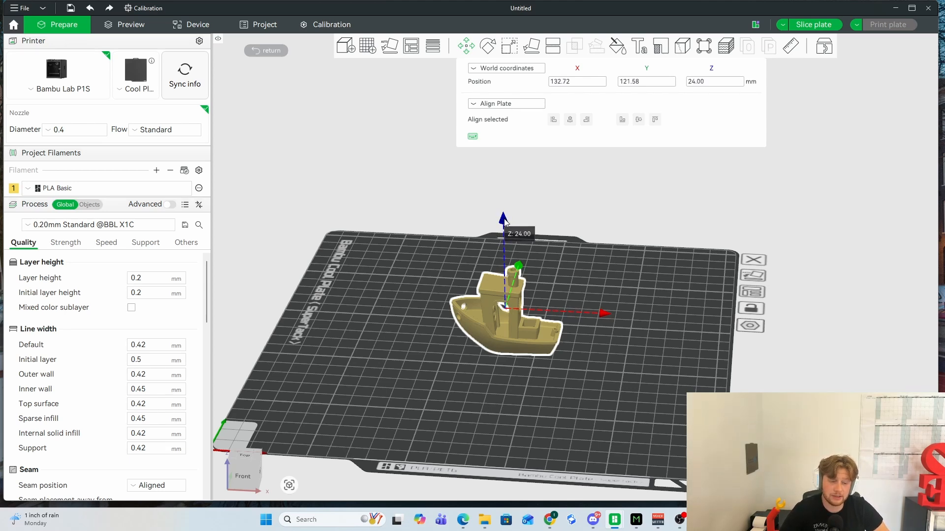
{"action": "left_click_drag", "start_coordinate": [505, 223], "coordinate": [505, 260]}
{"action": "left_click_drag", "start_coordinate": [625, 365], "coordinate": [627, 356]}
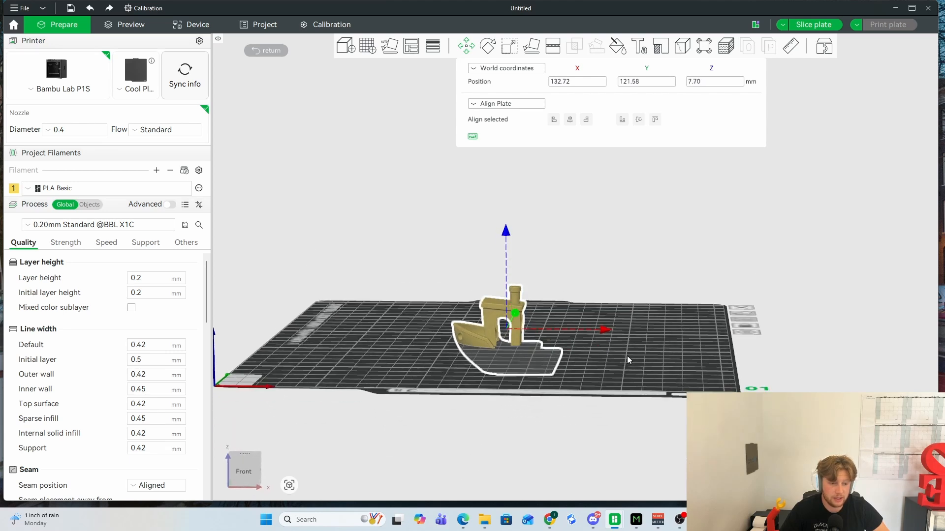
- Preview the sliced result of the partly sunken Benchy and examine it up close
{"action": "left_click", "coordinate": [125, 25]}
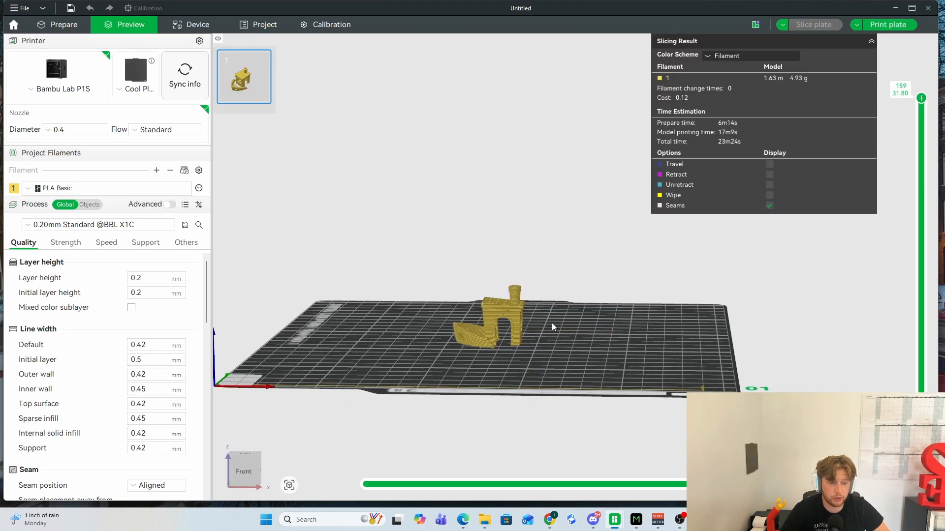
{"action": "right_click_drag", "start_coordinate": [551, 323], "coordinate": [613, 291]}
{"action": "scroll", "coordinate": [624, 324], "scroll_direction": "up", "scroll_amount": 7}
{"action": "left_click_drag", "start_coordinate": [668, 343], "coordinate": [666, 350]}
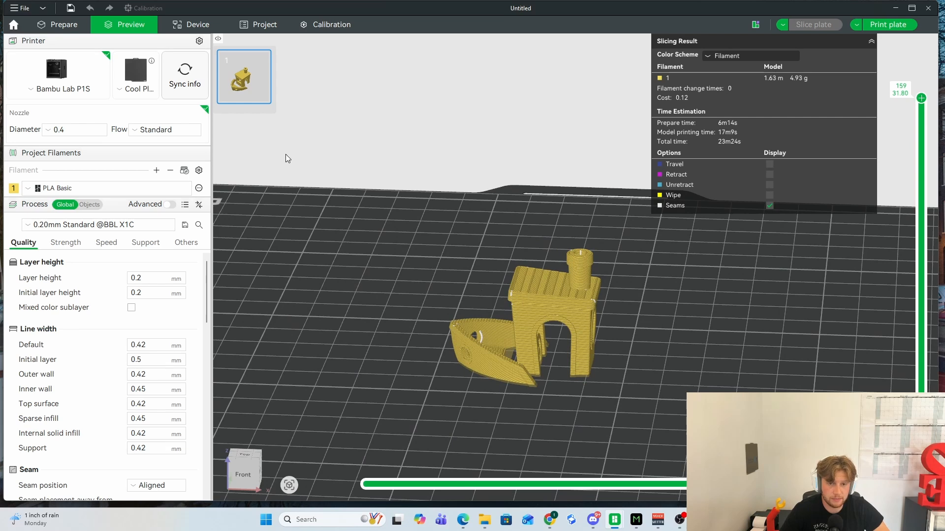
- Return to model preparation and raise the Benchy along Z to 24 mm
{"action": "left_click", "coordinate": [63, 24]}
{"action": "left_click", "coordinate": [466, 48]}
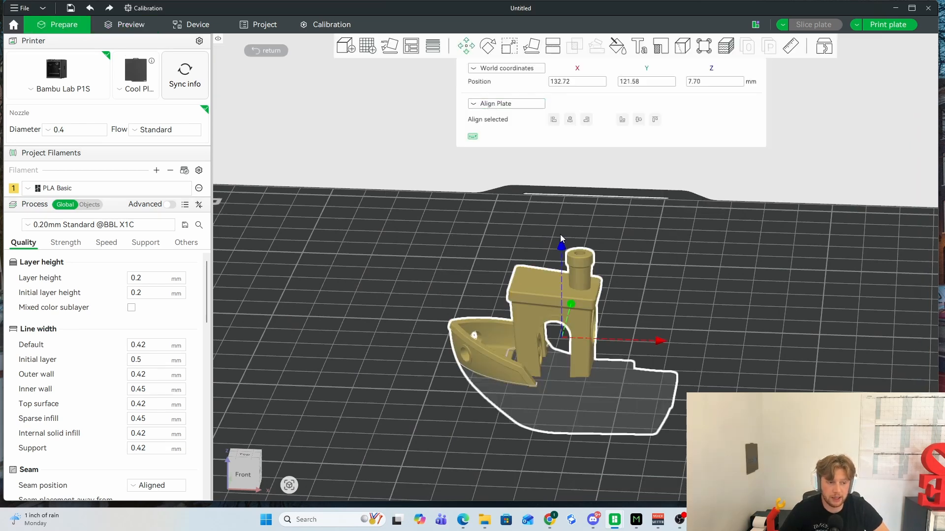
{"action": "left_click_drag", "start_coordinate": [562, 242], "coordinate": [558, 182]}
{"action": "mouse_move", "coordinate": [726, 268]}
{"action": "left_mouse_down"}
{"action": "mouse_move", "coordinate": [713, 255]}
{"action": "mouse_move", "coordinate": [718, 273]}
{"action": "left_mouse_up"}
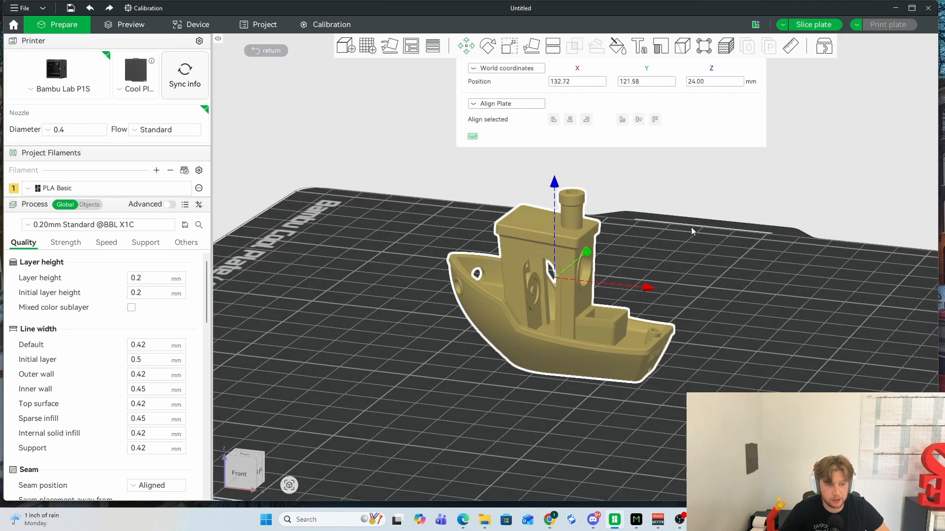
- Rotate the Benchy freely with the Rotate tool to about X -90°, Y 106°, Z 64°
{"action": "left_click", "coordinate": [487, 48]}
{"action": "left_click_drag", "start_coordinate": [659, 258], "coordinate": [700, 255]}
{"action": "left_click", "coordinate": [701, 257]}
{"action": "left_click", "coordinate": [574, 237]}
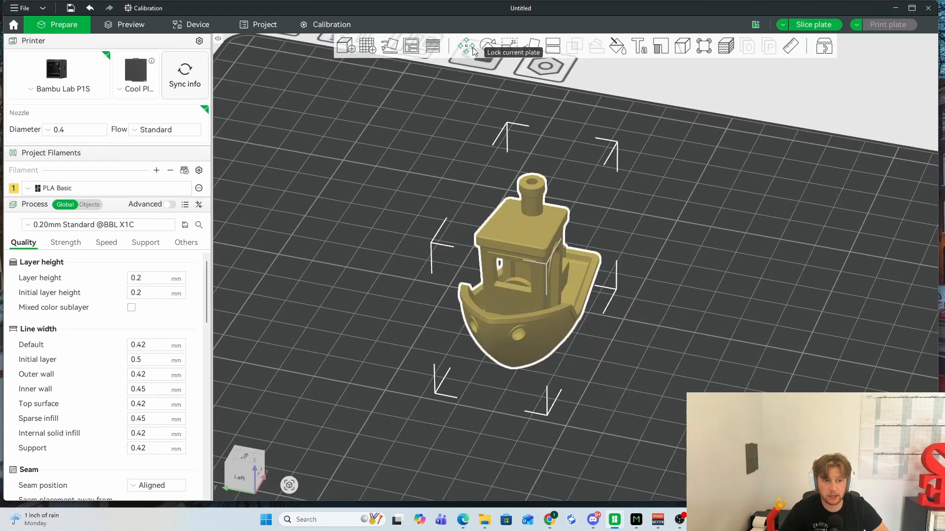
{"action": "left_click", "coordinate": [487, 47]}
{"action": "left_click_drag", "start_coordinate": [630, 303], "coordinate": [593, 220]}
{"action": "left_click_drag", "start_coordinate": [561, 186], "coordinate": [401, 175]}
{"action": "left_click_drag", "start_coordinate": [716, 246], "coordinate": [645, 237]}
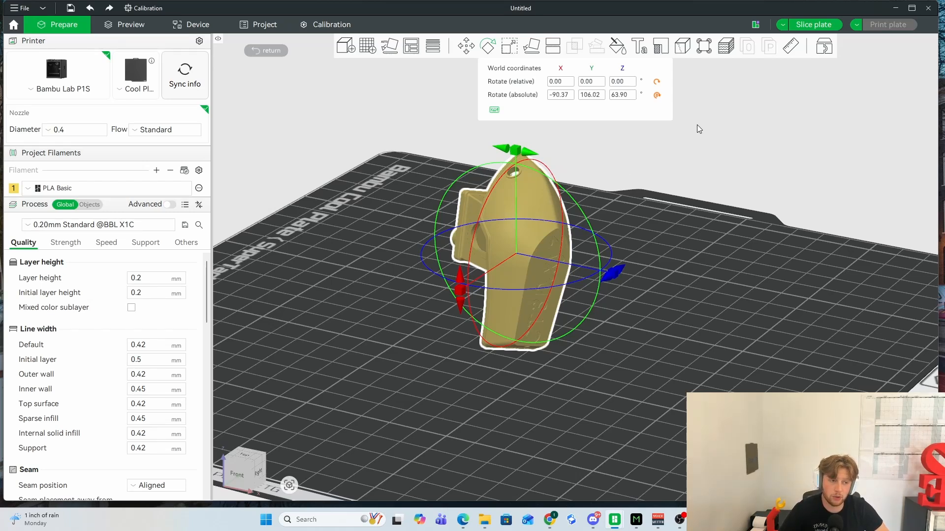
- Reset the Benchy's rotation to 0° on all axes
{"action": "left_click", "coordinate": [655, 84]}
{"action": "left_click_drag", "start_coordinate": [825, 222], "coordinate": [756, 236]}
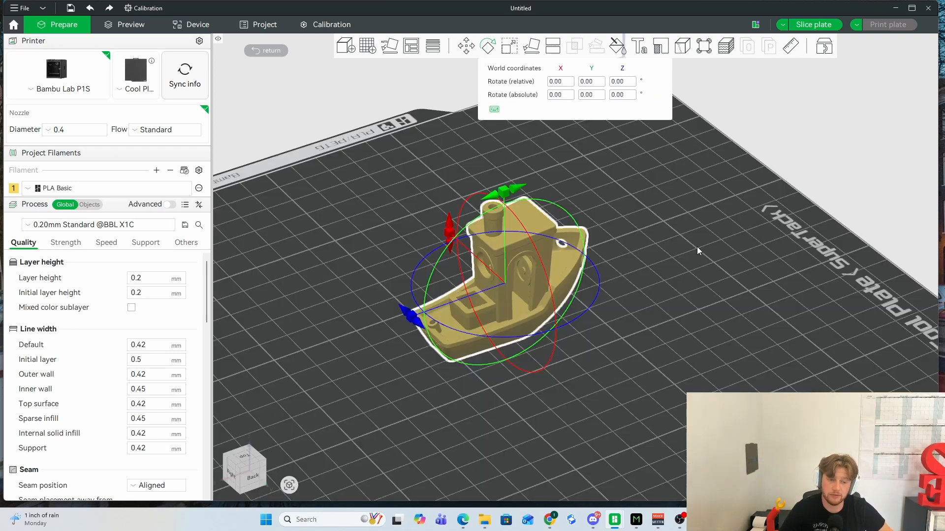
{"action": "left_click_drag", "start_coordinate": [697, 247], "coordinate": [681, 256]}
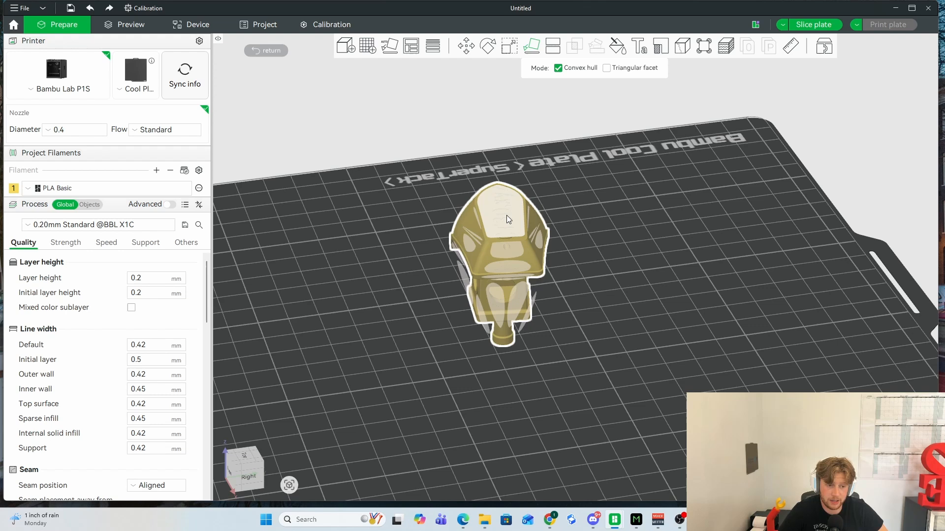
- Examine the candidate resting faces on the Benchy with the Lay on Face tool in Convex hull mode
{"action": "left_click", "coordinate": [506, 215]}
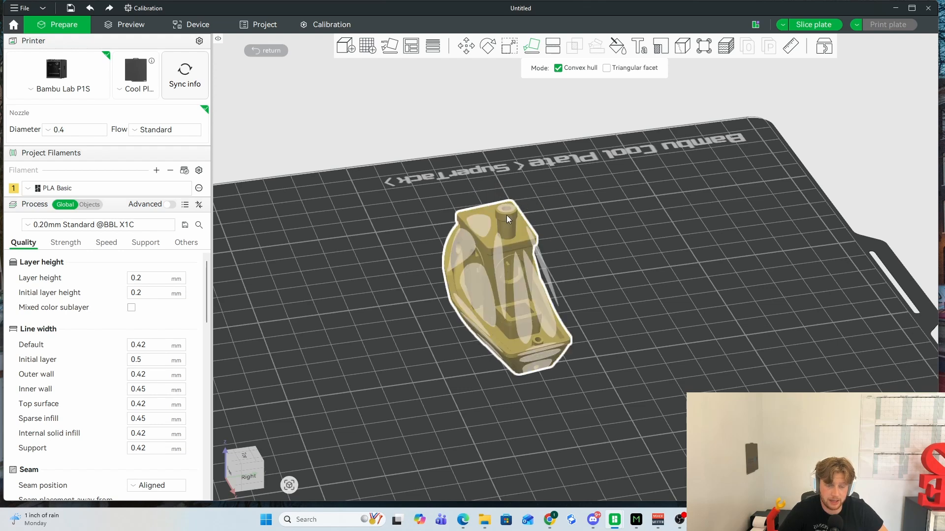
{"action": "left_click_drag", "start_coordinate": [643, 267], "coordinate": [697, 258]}
{"action": "key", "text": "r"}
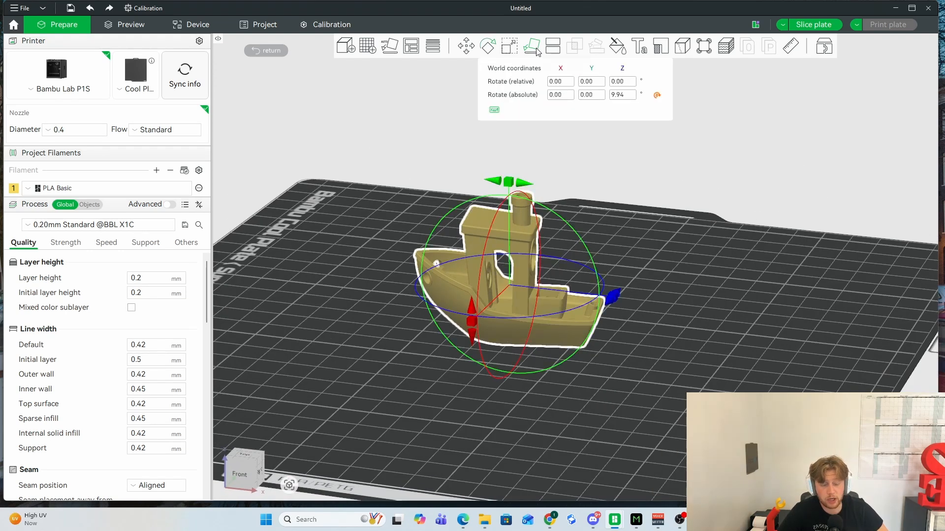
{"action": "left_click", "coordinate": [531, 46]}
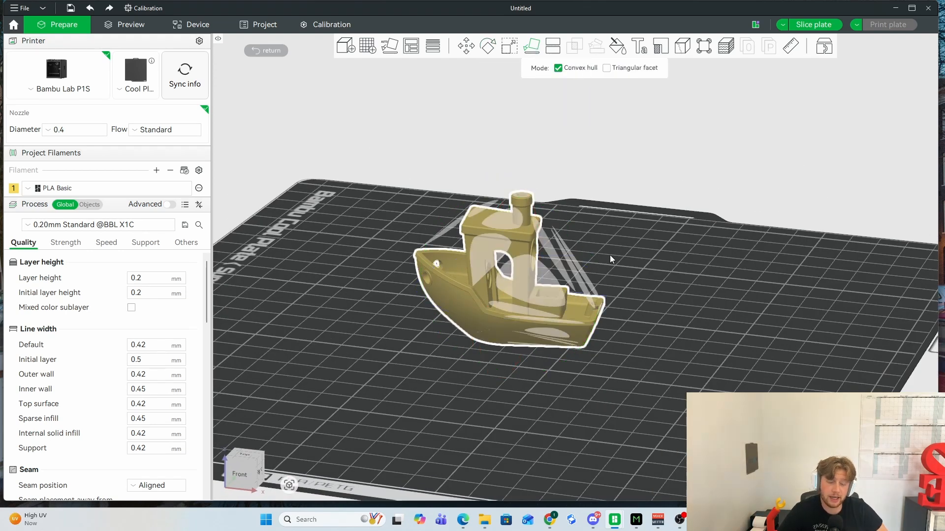
{"action": "left_click_drag", "start_coordinate": [609, 254], "coordinate": [555, 265]}
{"action": "left_click", "coordinate": [494, 201]}
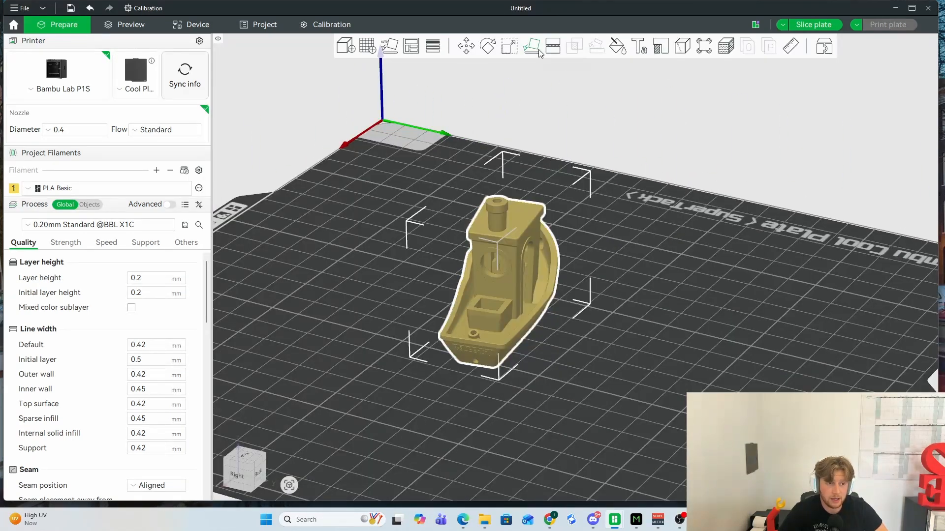
- Try to lay the Benchy upside down on its chimney-top face
{"action": "left_click", "coordinate": [538, 49]}
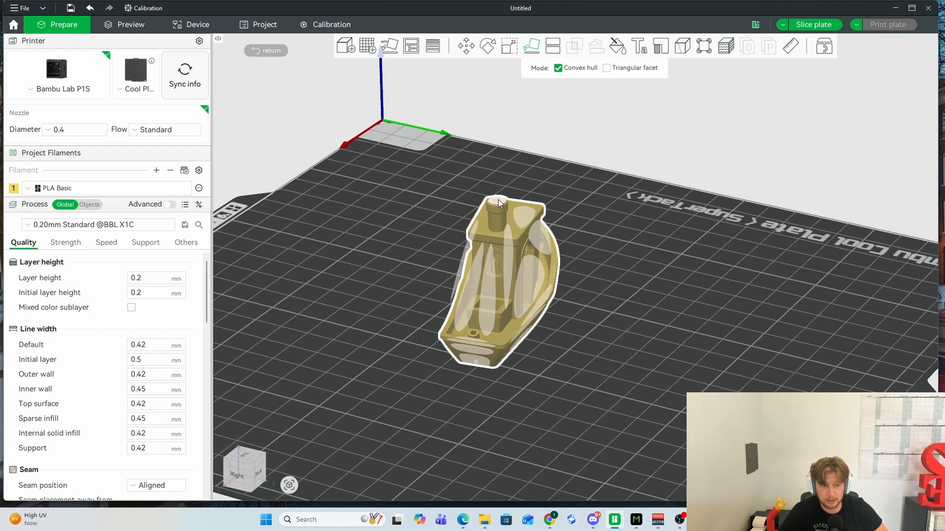
{"action": "left_click", "coordinate": [497, 201]}
{"action": "left_click_drag", "start_coordinate": [633, 283], "coordinate": [648, 301]}
{"action": "left_click", "coordinate": [489, 199]}
- Try other resting faces on the Benchy and lay it on its broad side face
{"action": "left_click", "coordinate": [526, 261]}
{"action": "left_click", "coordinate": [580, 278]}
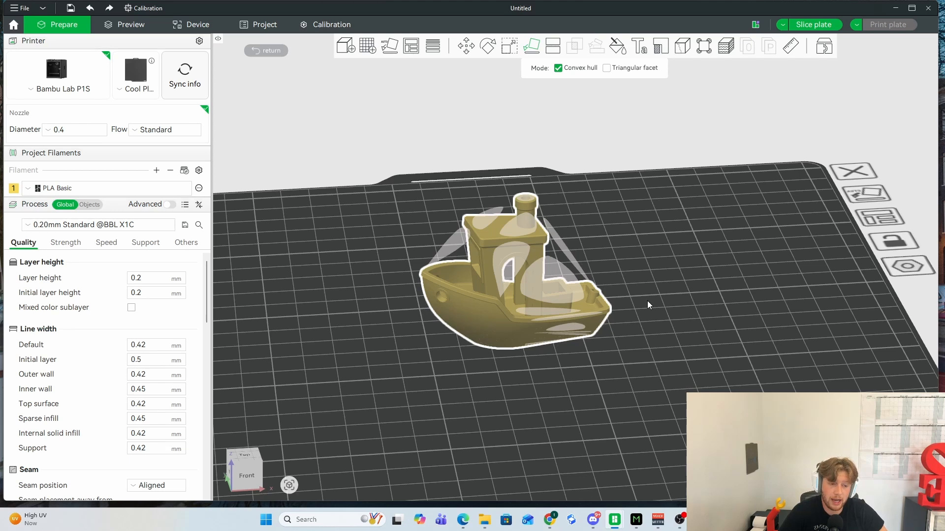
{"action": "left_click", "coordinate": [559, 288]}
{"action": "left_click_drag", "start_coordinate": [558, 287], "coordinate": [681, 301]}
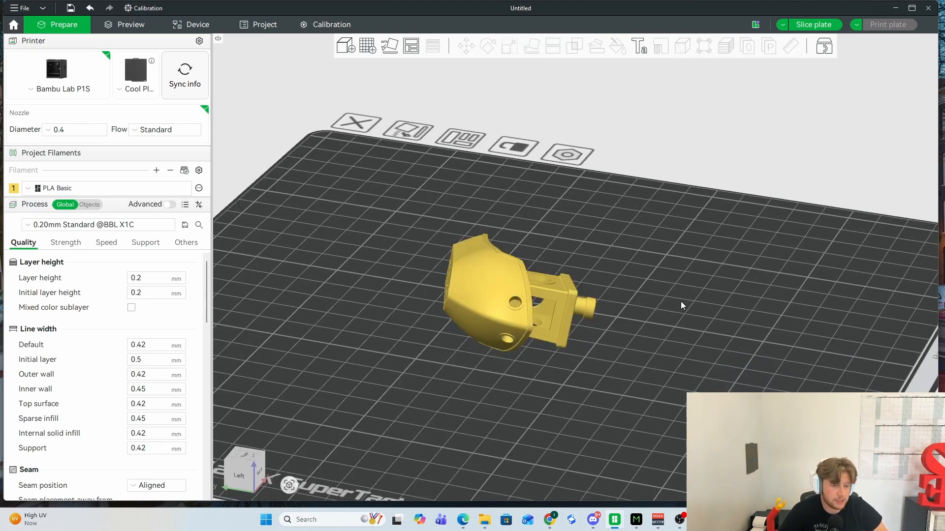
- Auto-rotate the Benchy lying on its side to an optimal printing orientation on the plate
{"action": "right_click", "coordinate": [648, 307]}
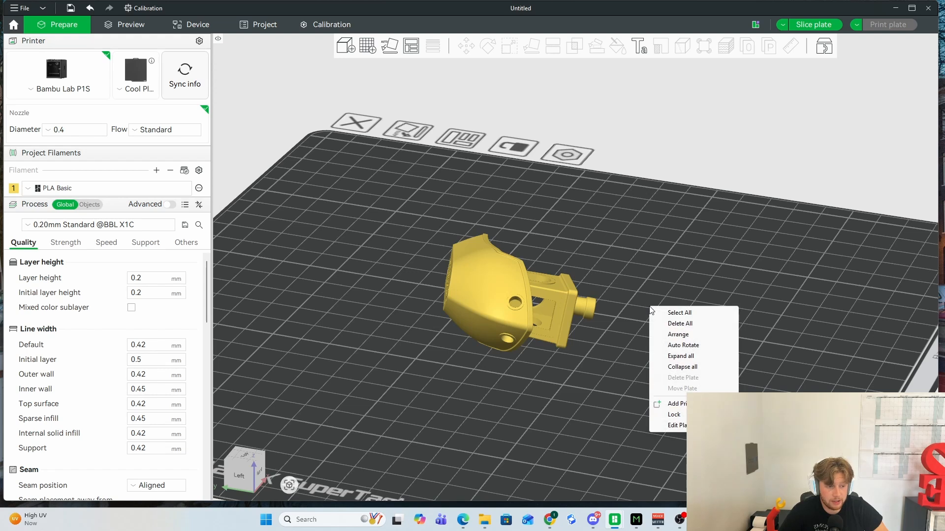
{"action": "left_click", "coordinate": [687, 346]}
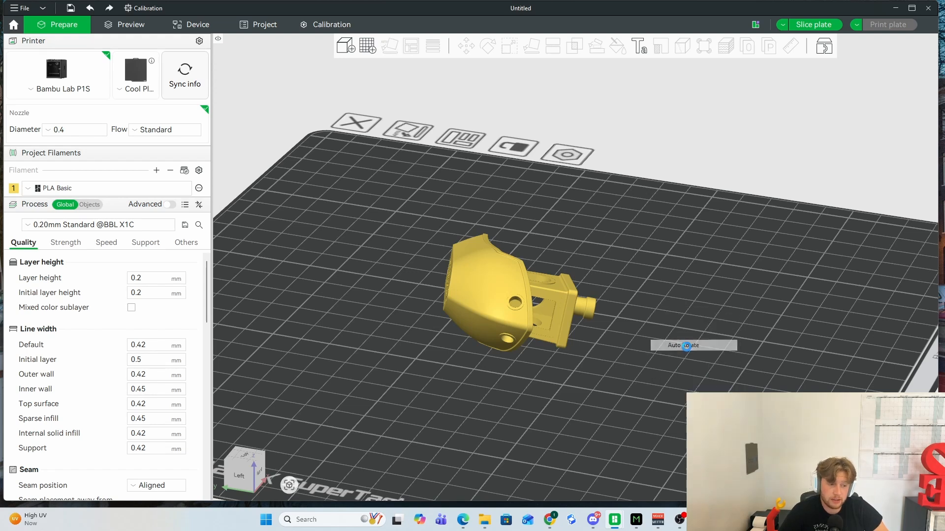
{"action": "left_click_drag", "start_coordinate": [635, 348], "coordinate": [597, 353]}
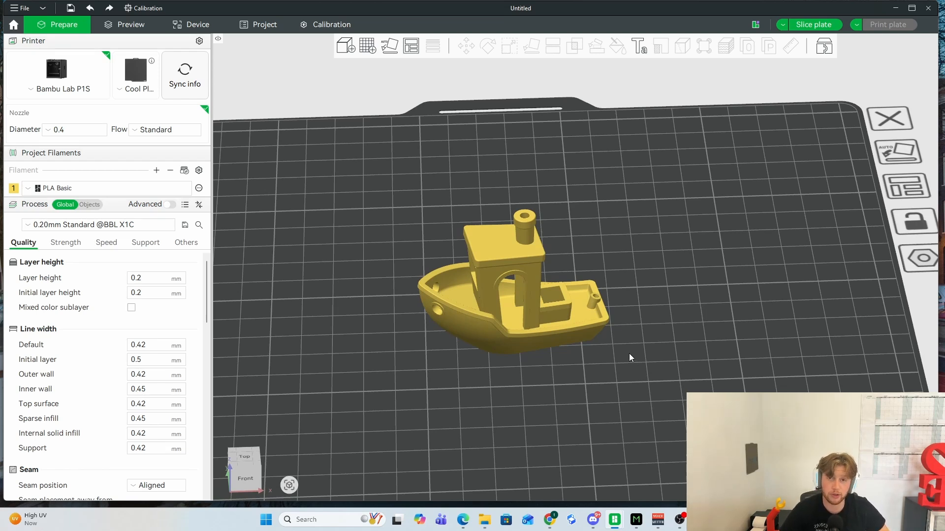
- Try stretching the Benchy with the Scale handles to about 163% in X and Y and 142% in Z, and reset the scale
{"action": "key", "text": "ctrl+a"}
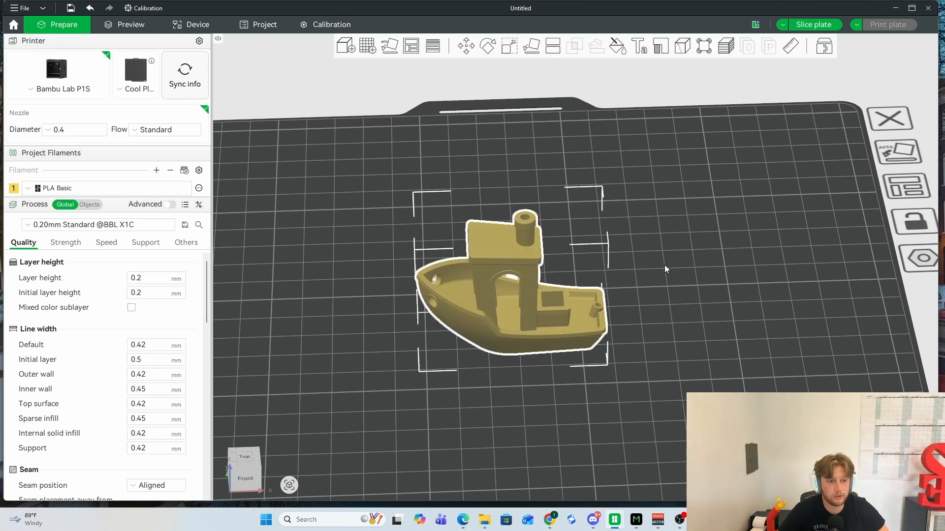
{"action": "left_click", "coordinate": [509, 50]}
{"action": "left_click_drag", "start_coordinate": [663, 276], "coordinate": [652, 269]}
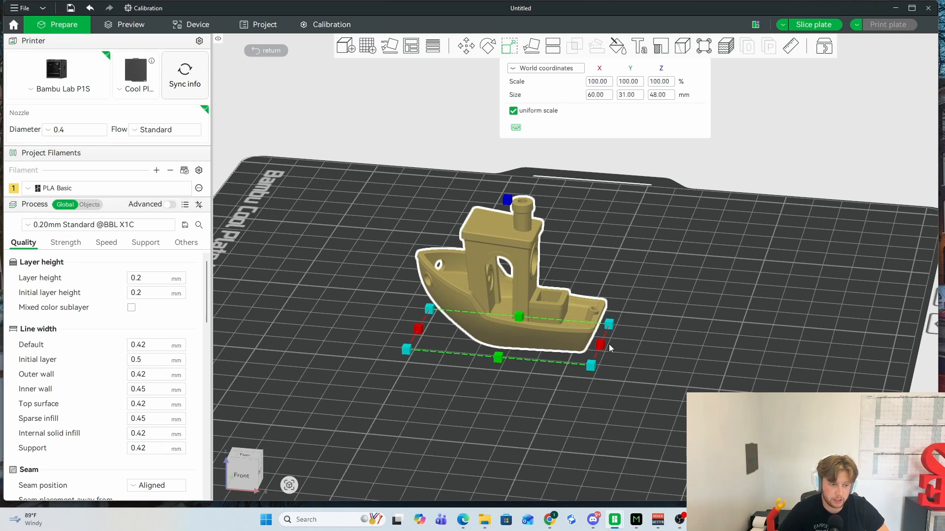
{"action": "left_click_drag", "start_coordinate": [609, 348], "coordinate": [678, 351]}
{"action": "left_click_drag", "start_coordinate": [503, 369], "coordinate": [492, 375]}
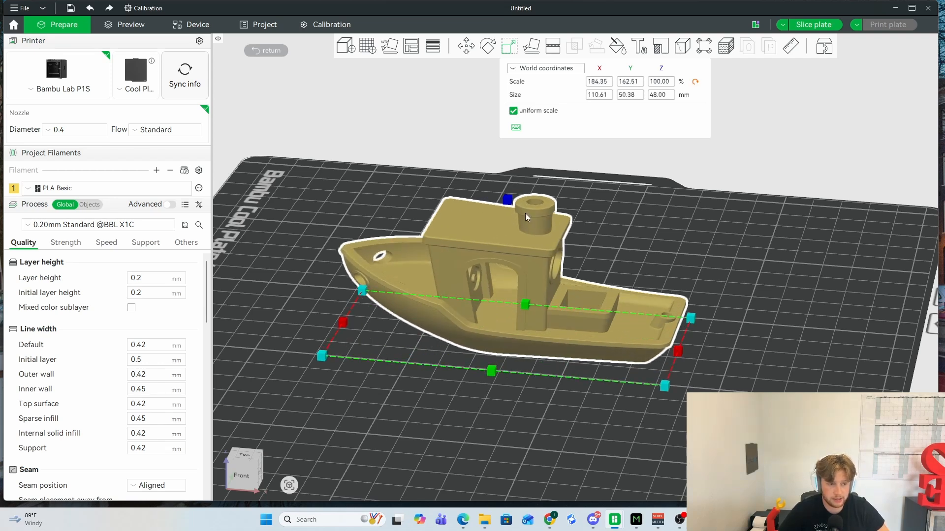
{"action": "left_click_drag", "start_coordinate": [507, 199], "coordinate": [506, 143]}
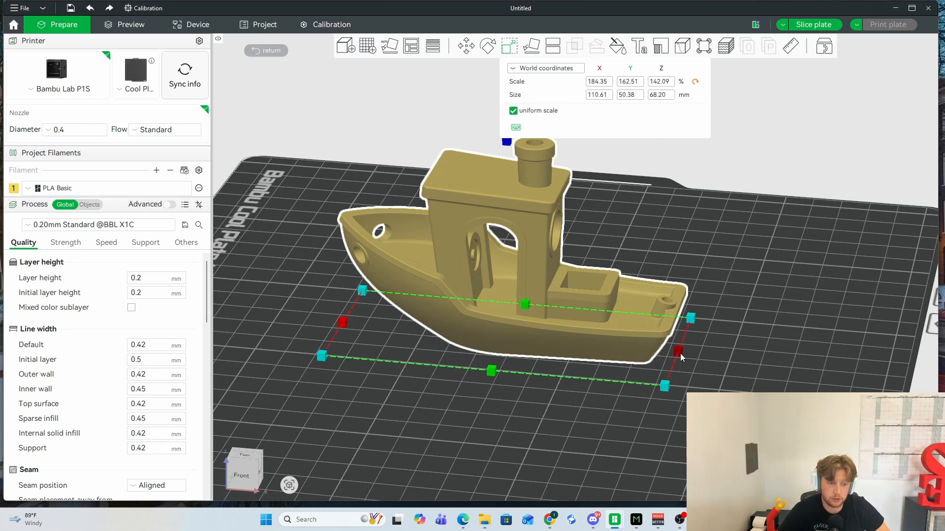
{"action": "left_click_drag", "start_coordinate": [680, 354], "coordinate": [659, 350]}
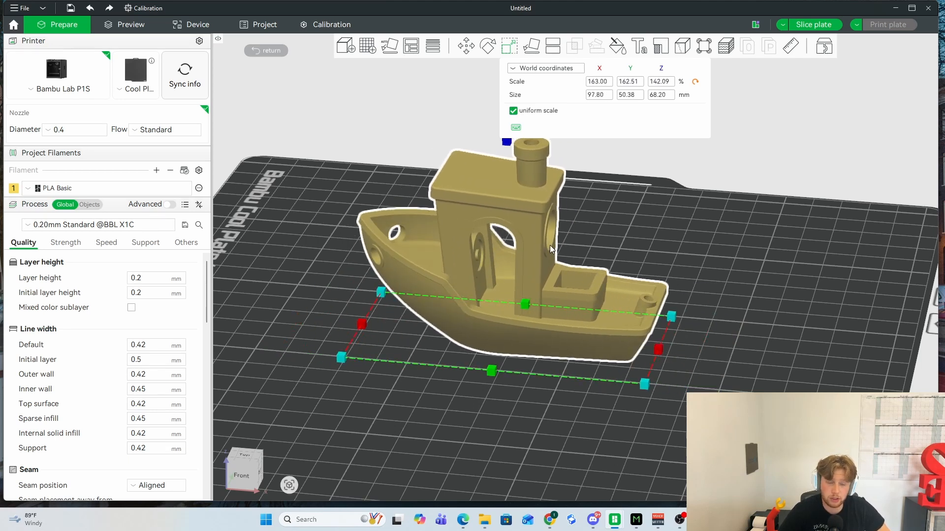
{"action": "left_click", "coordinate": [696, 82]}
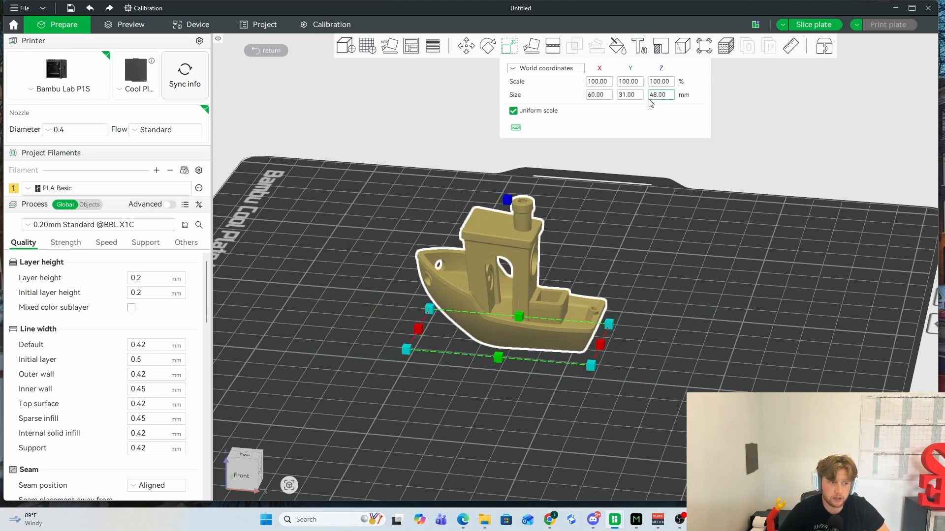
- Scale the Benchy uniformly to 200% by entering the X scale value
{"action": "left_click", "coordinate": [597, 82]}
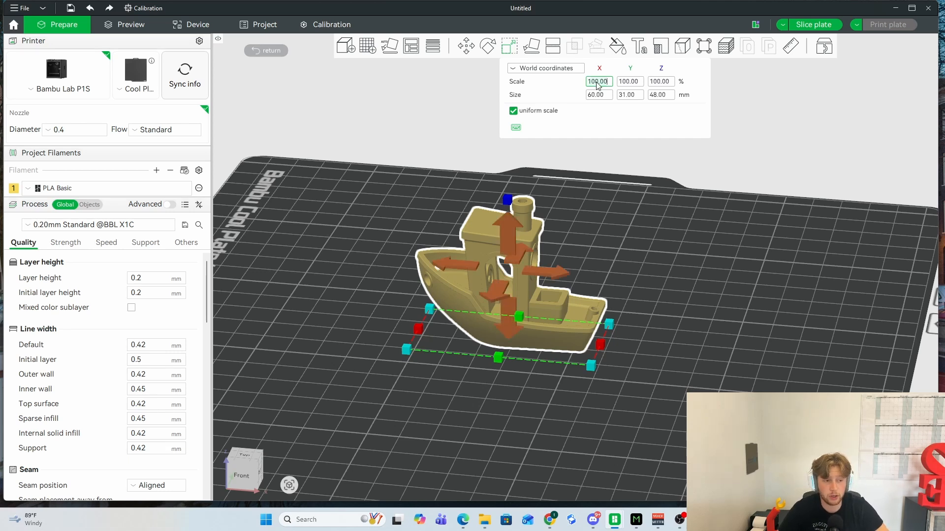
{"action": "type", "text": "20"}
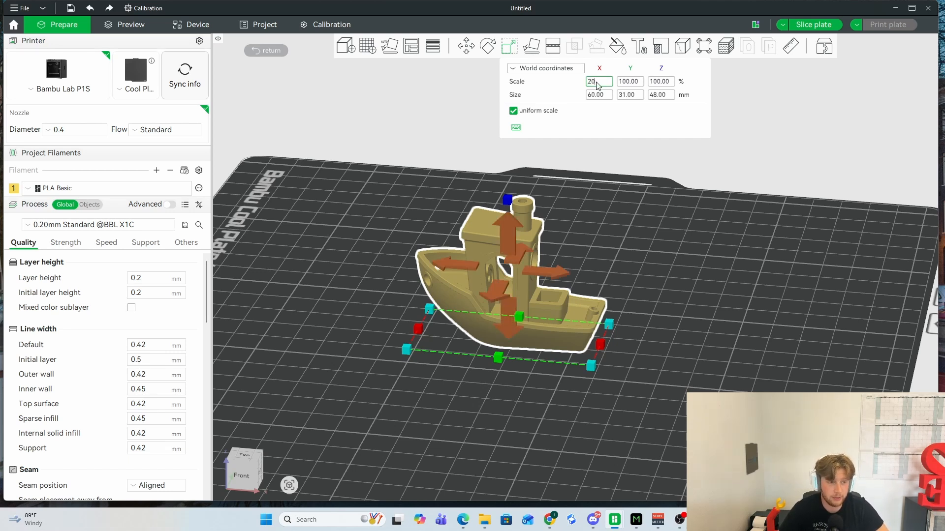
{"action": "type", "text": "0"}
{"action": "key", "text": "Return"}
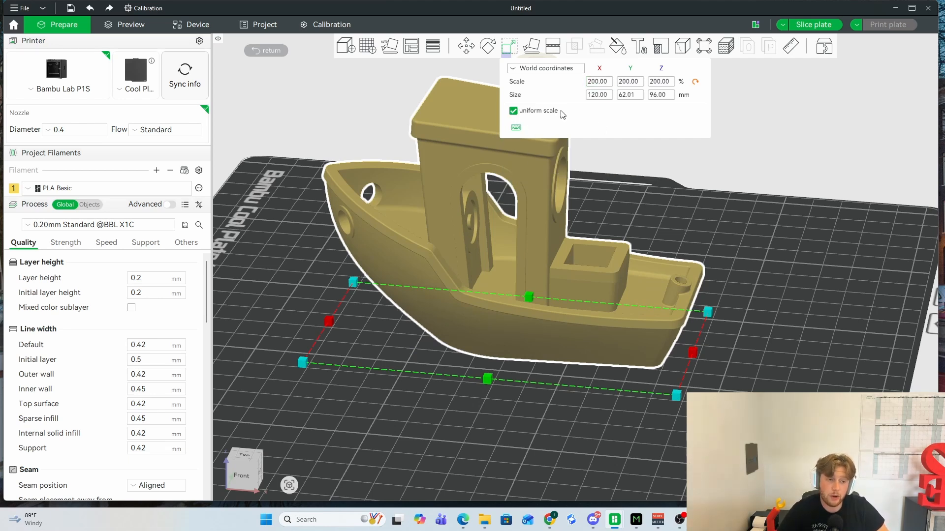
- Turn off uniform scale and set only the Benchy's X scale to 100%
{"action": "left_click", "coordinate": [513, 112]}
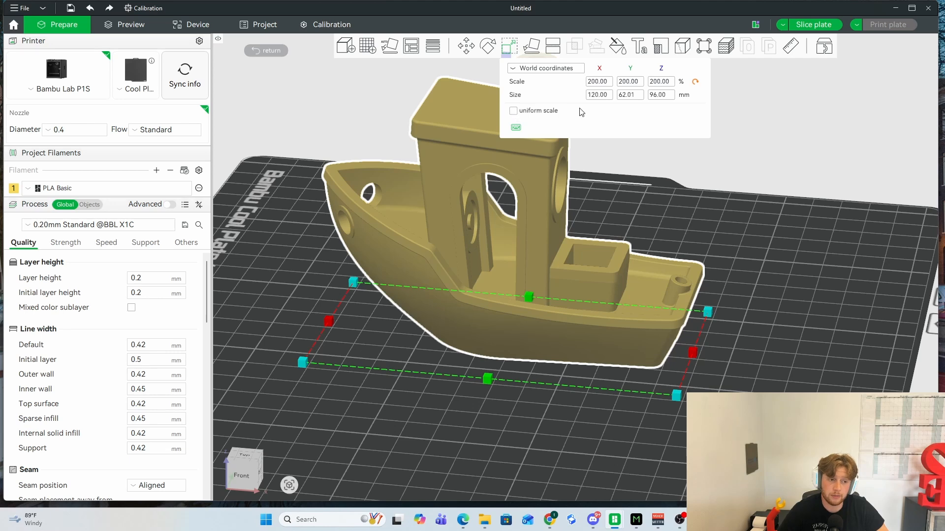
{"action": "left_click", "coordinate": [601, 82]}
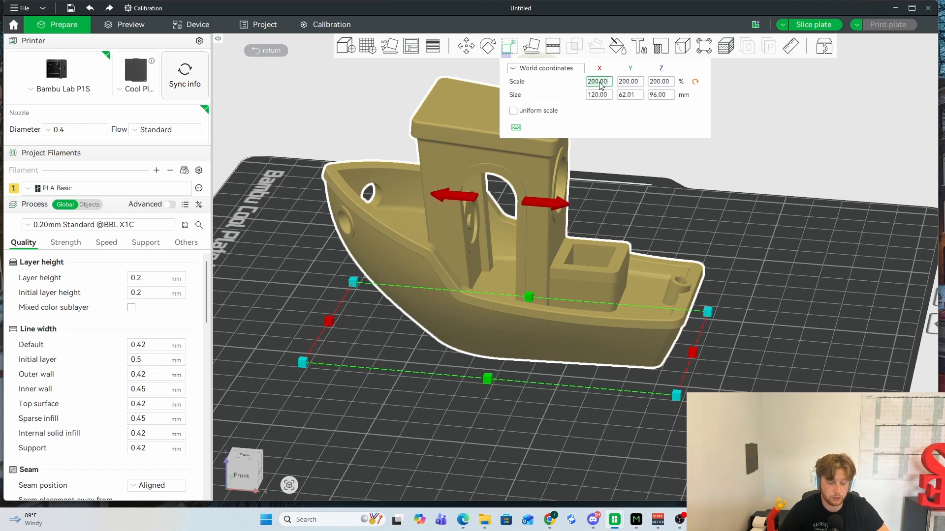
{"action": "key", "text": "BackSpace"}
{"action": "key", "text": "BackSpace"}
{"action": "key", "text": "BackSpace"}
{"action": "key", "text": "BackSpace"}
{"action": "key", "text": "BackSpace"}
{"action": "key", "text": "BackSpace"}
{"action": "type", "text": "100"}
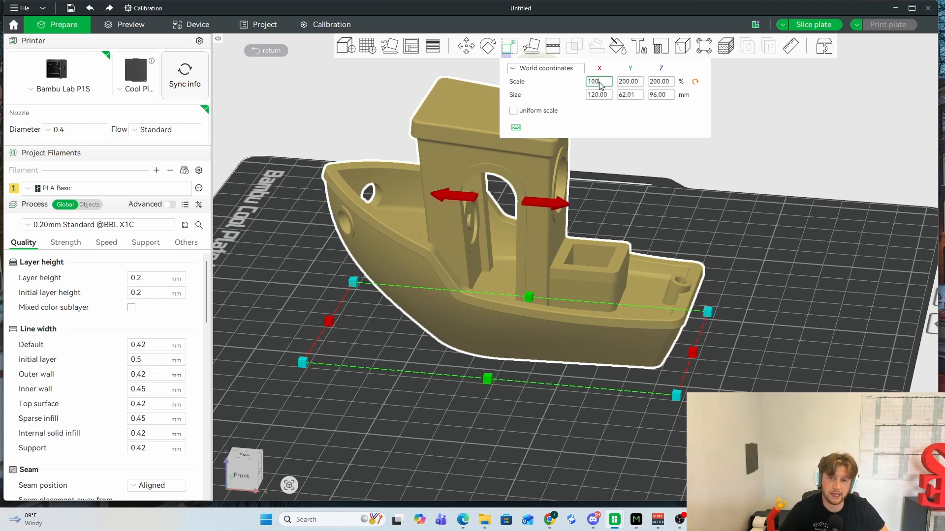
{"action": "key", "text": "Return"}
{"action": "left_click_drag", "start_coordinate": [654, 269], "coordinate": [680, 264]}
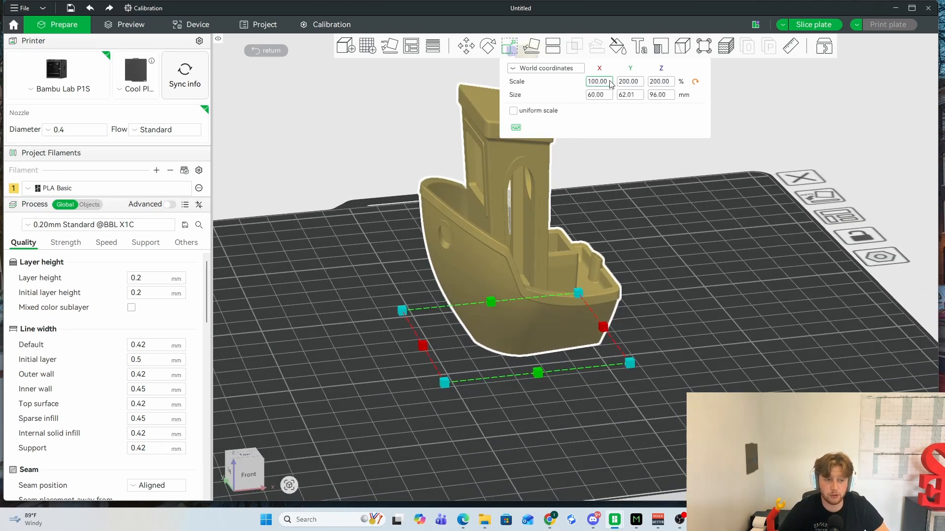
- Set the Benchy's Y and Z scales individually to 100%
{"action": "double_click", "coordinate": [628, 82]}
{"action": "type", "text": "100"}
{"action": "key", "text": "Return"}
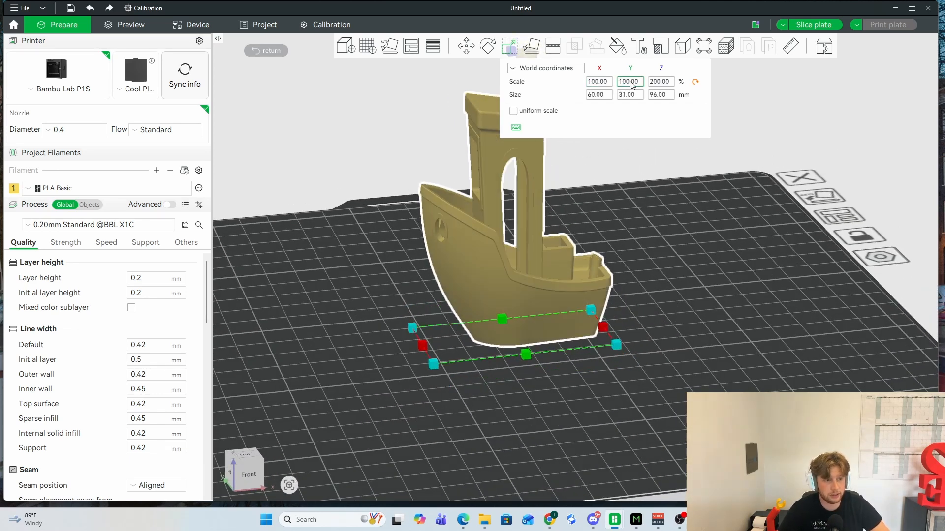
{"action": "double_click", "coordinate": [659, 81]}
{"action": "type", "text": "100"}
{"action": "key", "text": "Return"}
{"action": "left_click_drag", "start_coordinate": [654, 212], "coordinate": [618, 223]}
- Turn uniform scale back on and enlarge the whole Benchy to 200%
{"action": "left_click", "coordinate": [514, 111]}
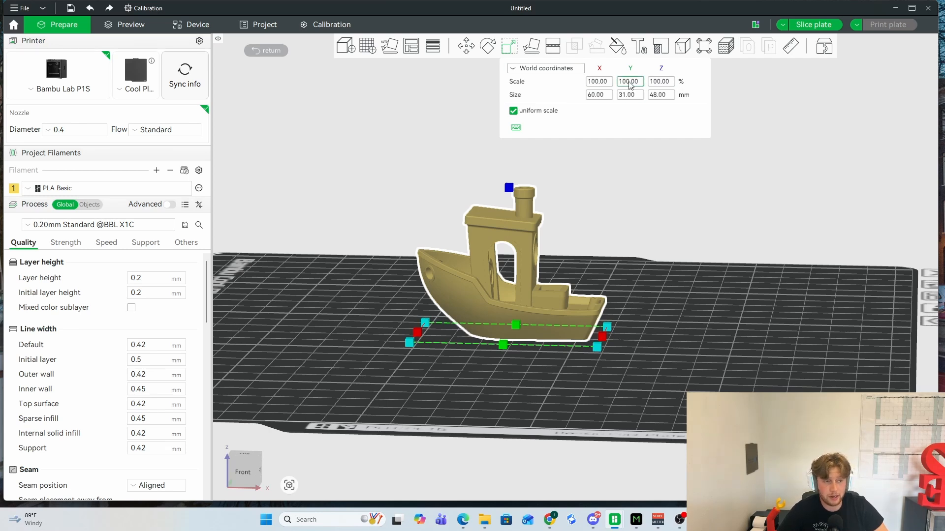
{"action": "left_click", "coordinate": [598, 84]}
{"action": "type", "text": "200"}
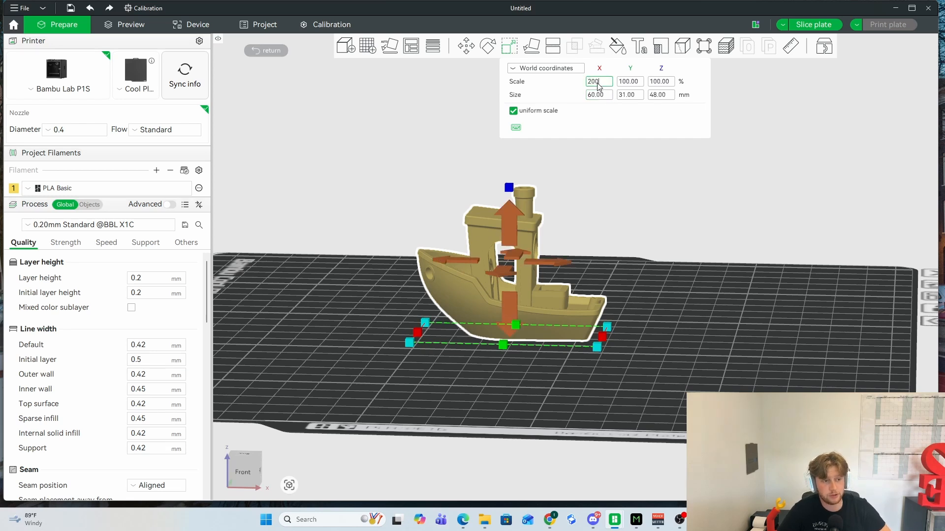
{"action": "key", "text": "Return"}
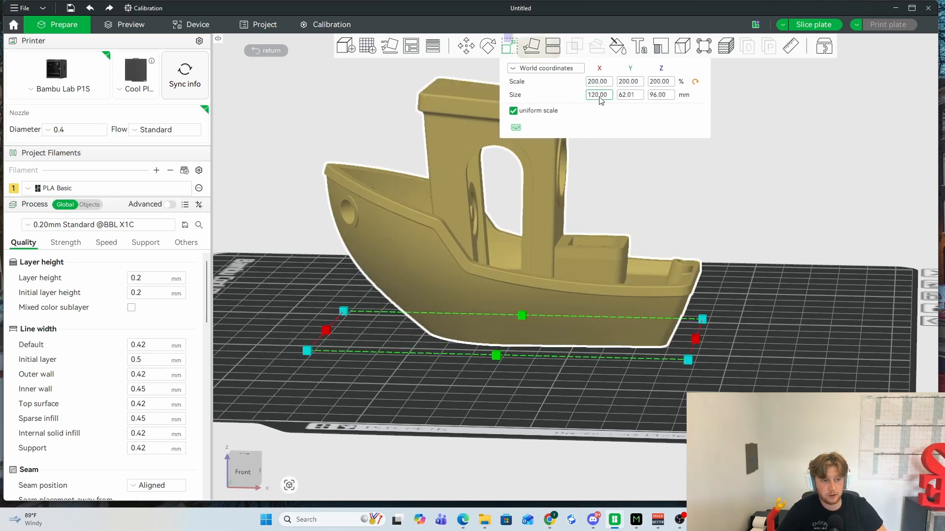
- Set the Benchy's X size to 60 mm with uniform scale on
{"action": "left_click", "coordinate": [619, 95]}
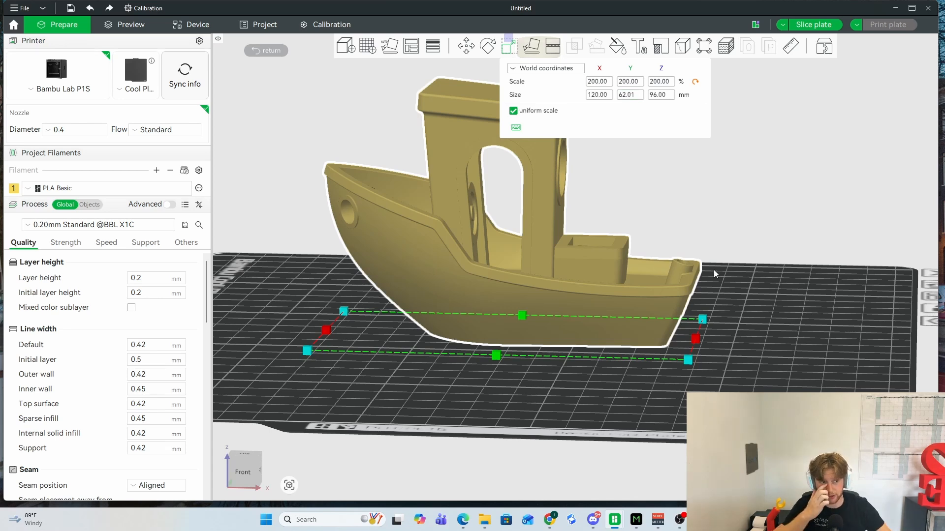
{"action": "left_click", "coordinate": [601, 98]}
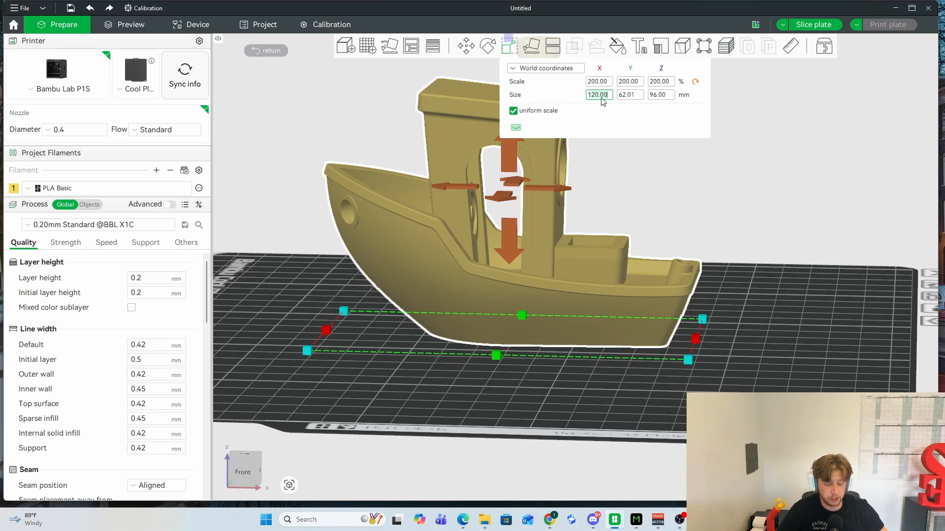
{"action": "key", "text": "BackSpace"}
{"action": "key", "text": "BackSpace"}
{"action": "key", "text": "BackSpace"}
{"action": "key", "text": "BackSpace"}
{"action": "key", "text": "BackSpace"}
{"action": "key", "text": "BackSpace"}
{"action": "type", "text": "60"}
{"action": "key", "text": "Return"}
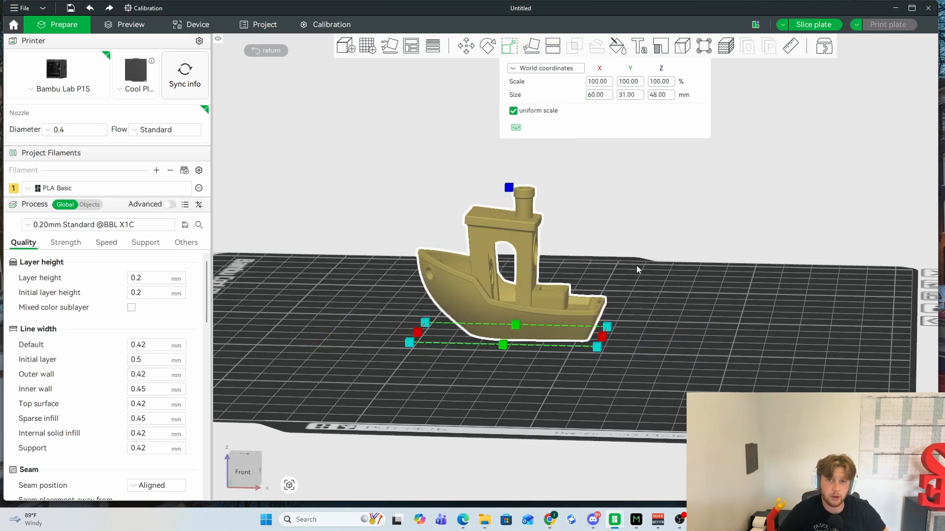